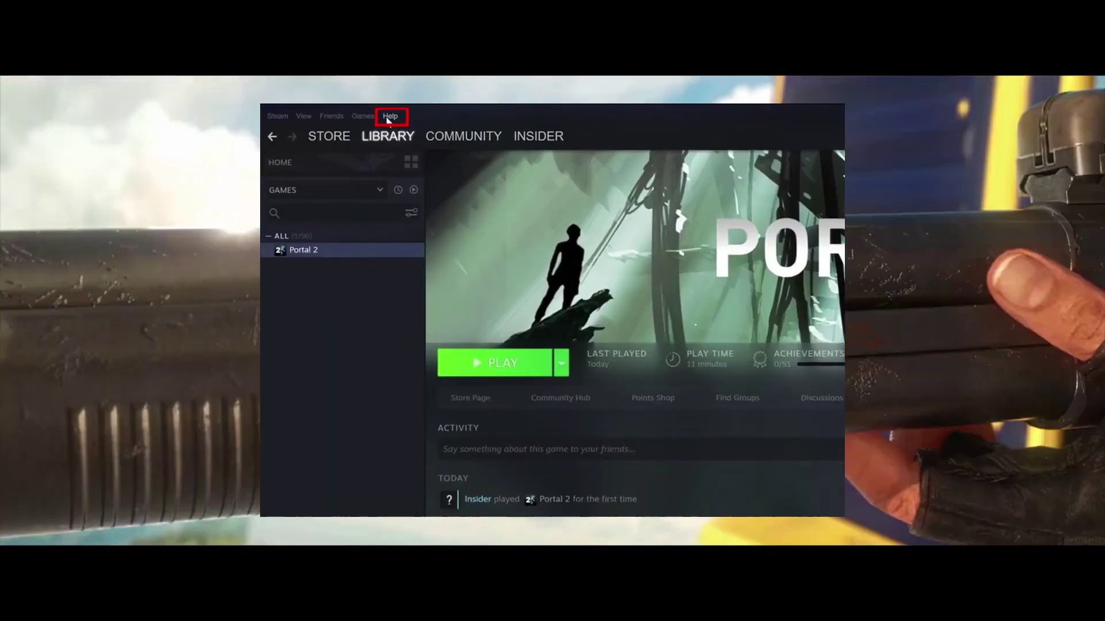
Open Steam Support from the Help menu to find the January 27 Portal 2 purchase.
{"action": "left_click", "coordinate": [389, 115]}
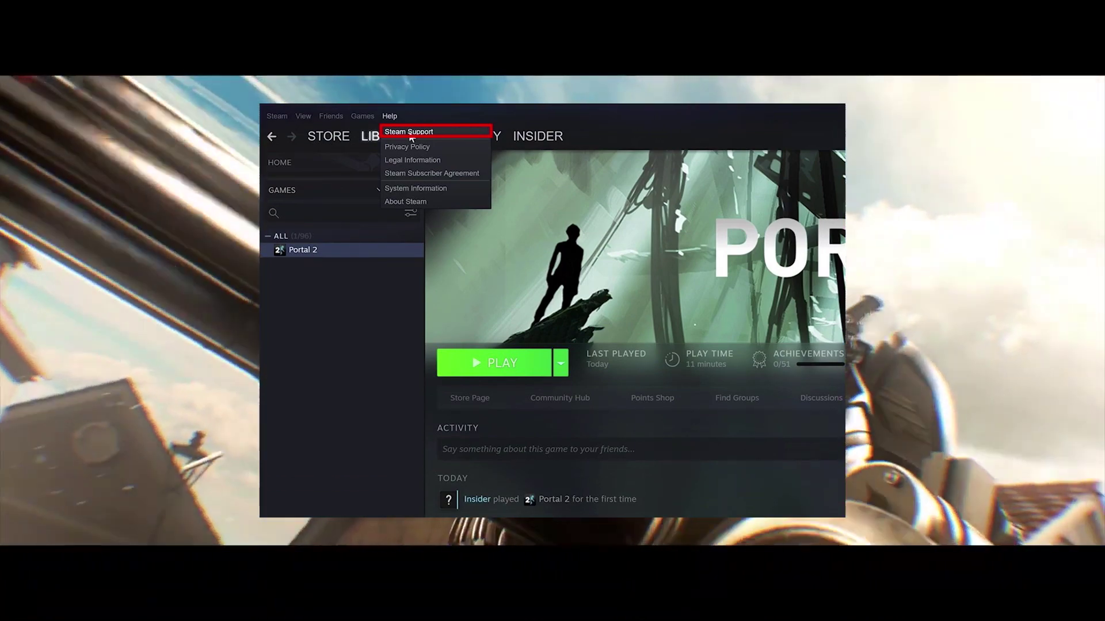
{"action": "left_click", "coordinate": [412, 132]}
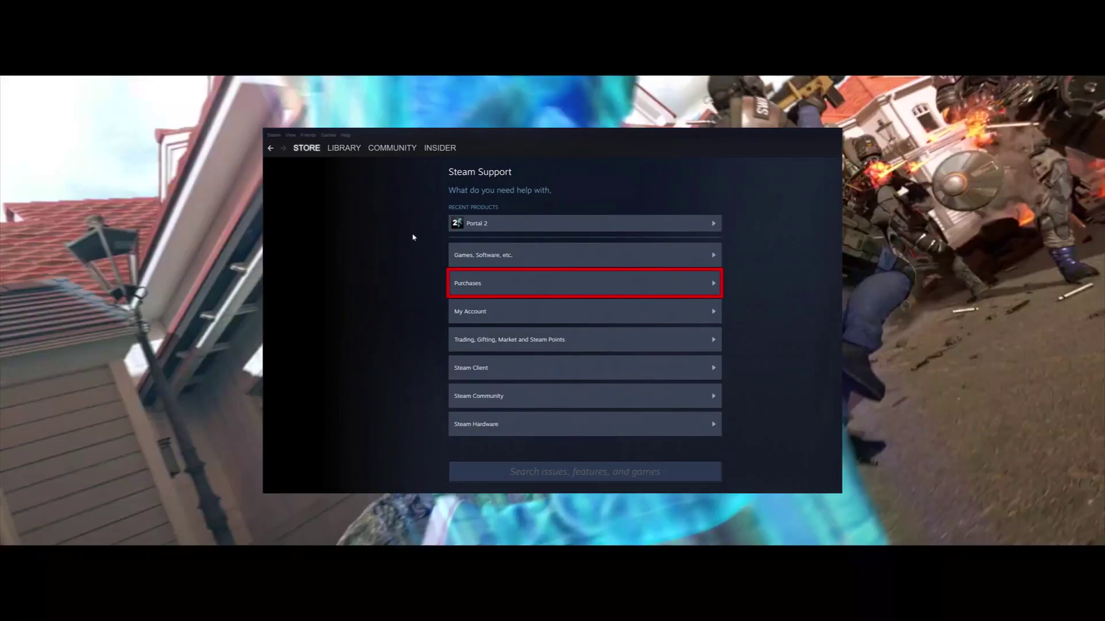